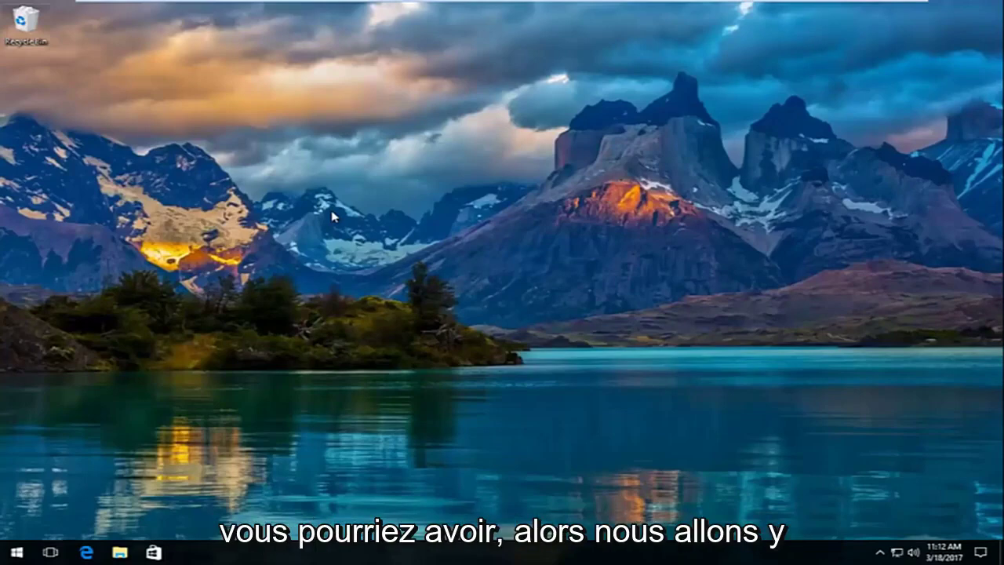
Search Windows for "device manager", open Device Manager and enlarge its window
{"action": "left_click", "coordinate": [17, 552]}
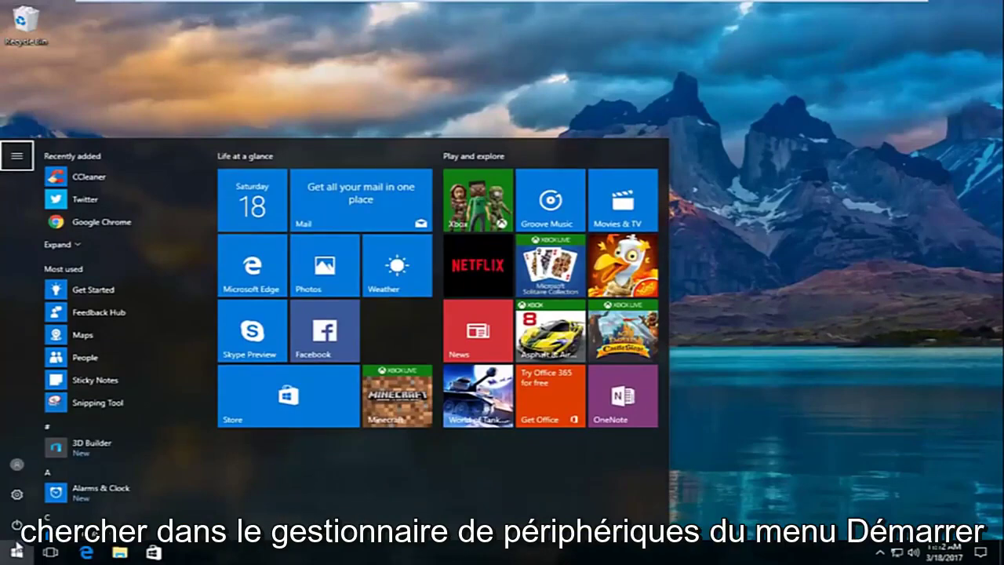
{"action": "left_click", "coordinate": [14, 552]}
{"action": "left_click", "coordinate": [11, 553]}
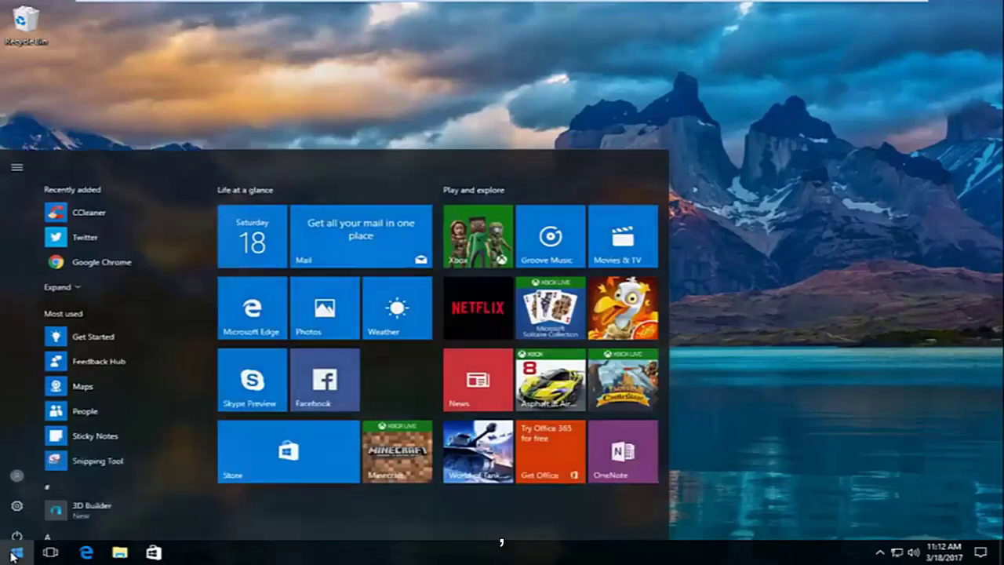
{"action": "type", "text": "d"}
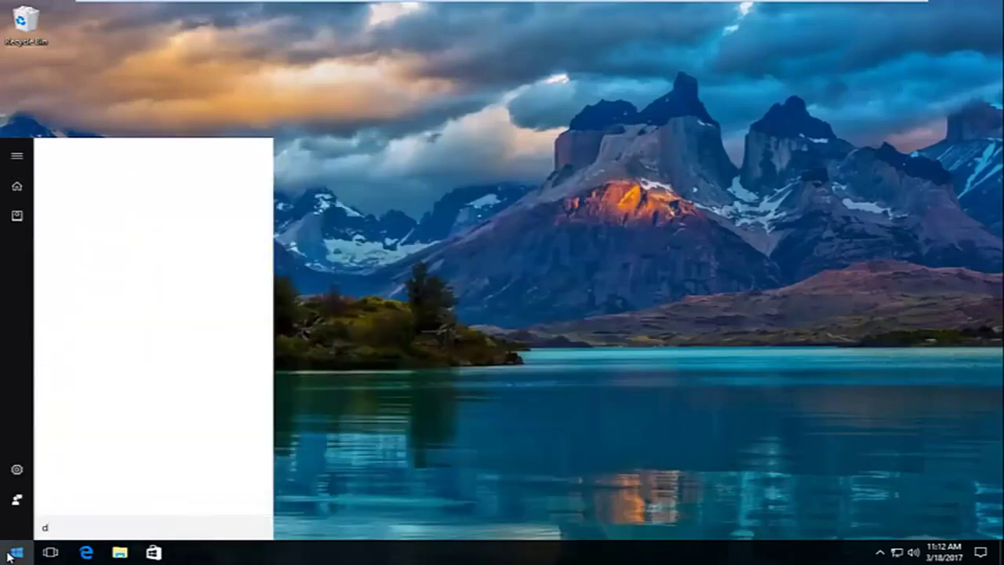
{"action": "type", "text": "evice manager"}
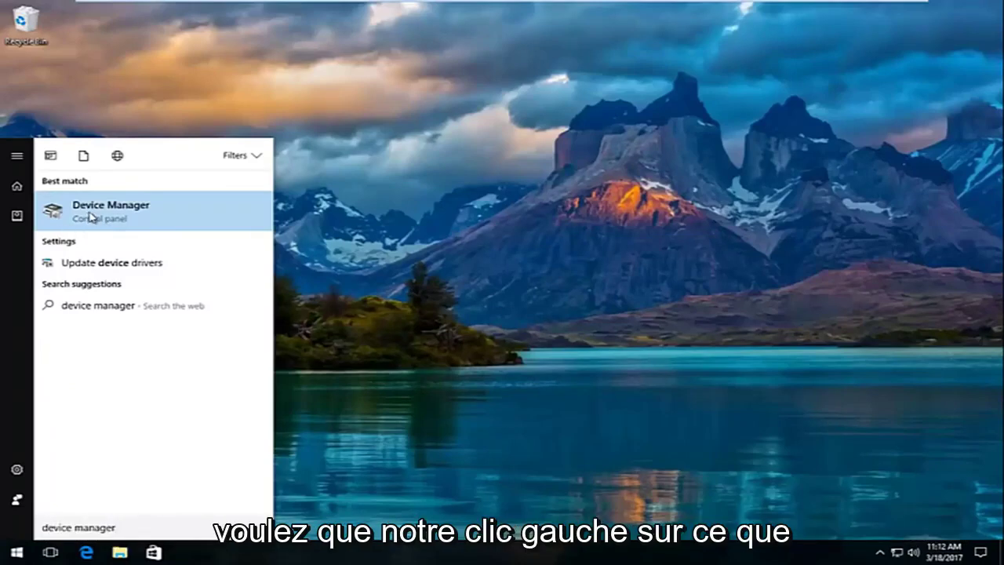
{"action": "left_click", "coordinate": [89, 214]}
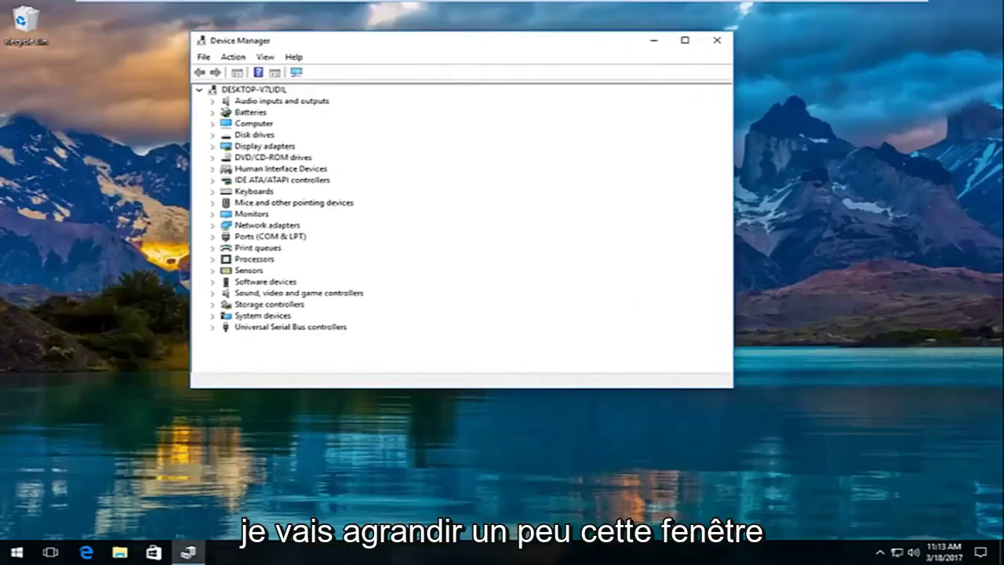
{"action": "left_click_drag", "start_coordinate": [733, 387], "coordinate": [851, 465]}
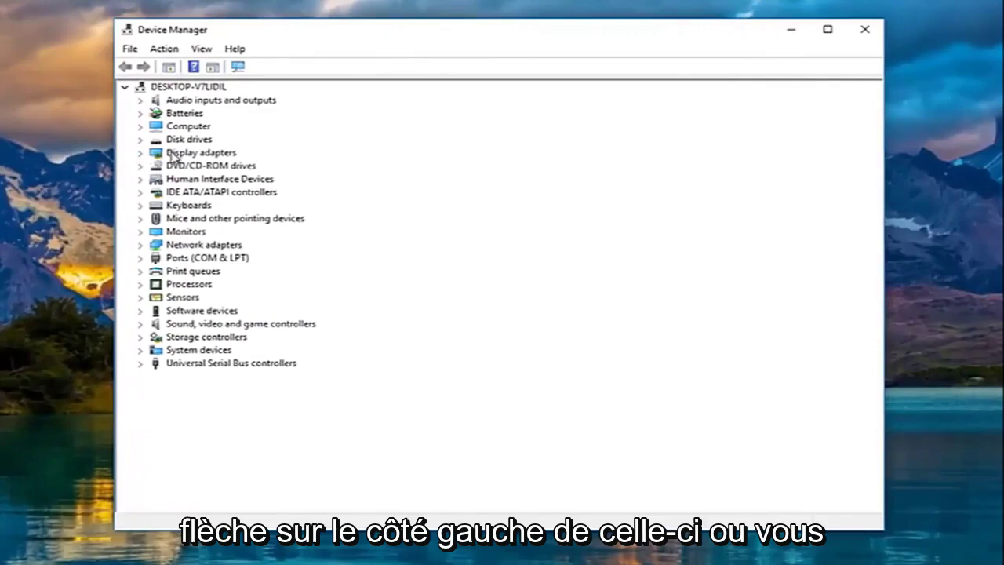
Search automatically for updated driver software for the VMware SVGA 3D display adapter and close the update wizard
{"action": "double_click", "coordinate": [175, 154]}
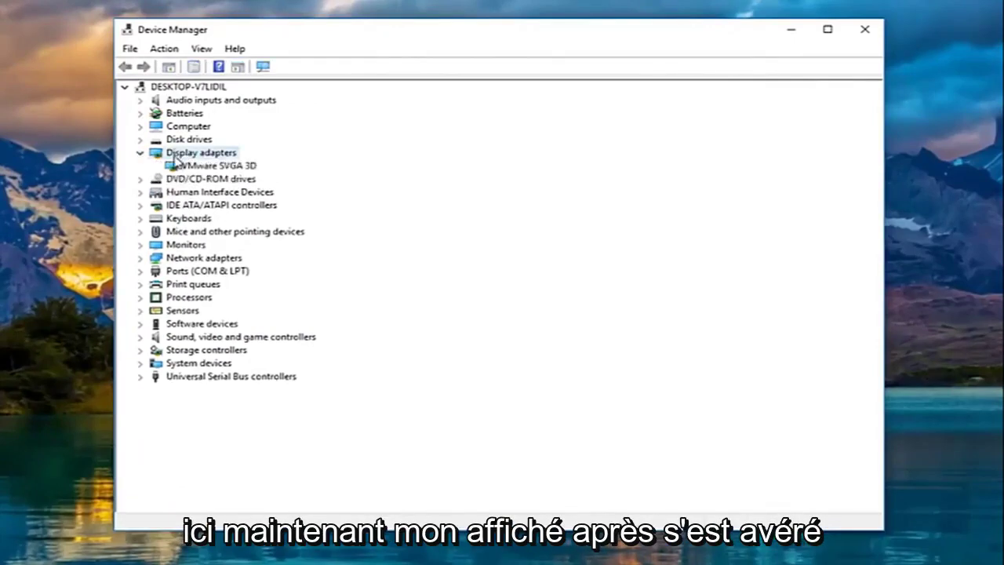
{"action": "left_click", "coordinate": [189, 167]}
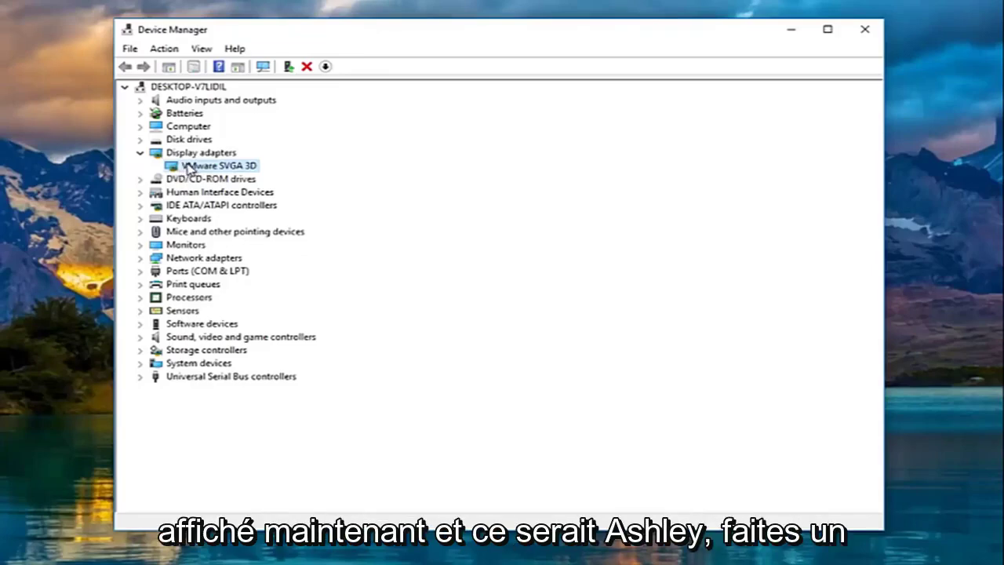
{"action": "right_click", "coordinate": [189, 169]}
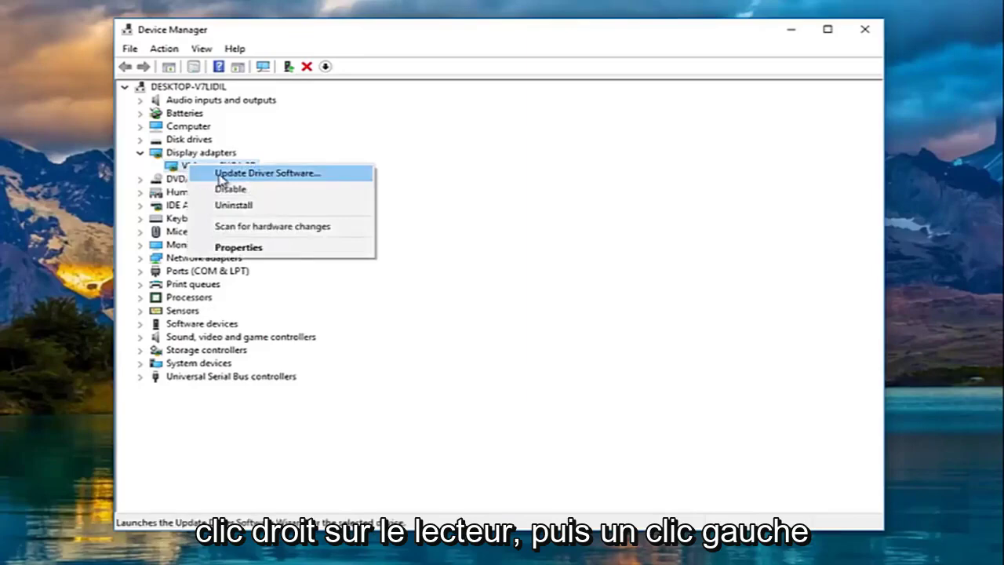
{"action": "left_click", "coordinate": [245, 174]}
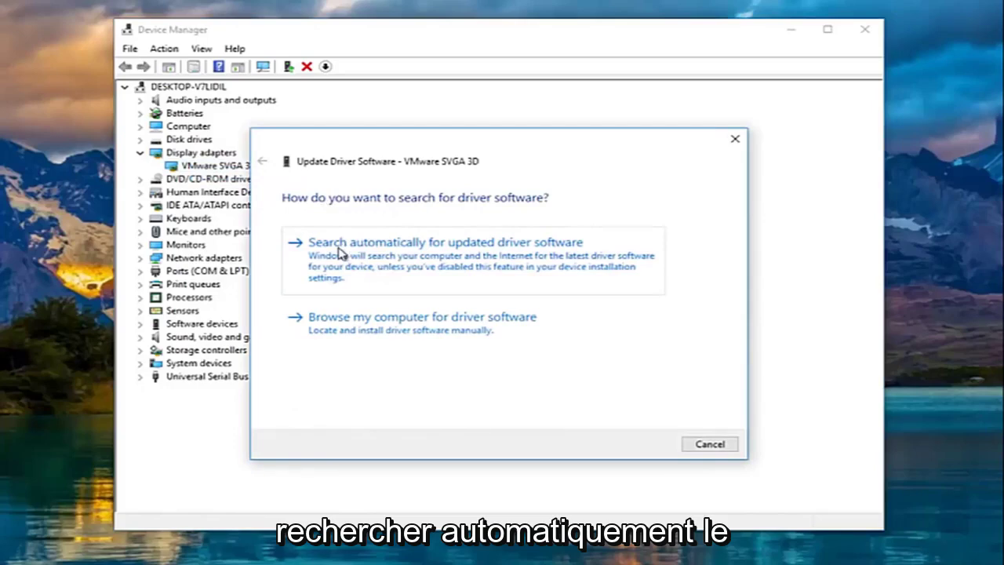
{"action": "left_click", "coordinate": [469, 268]}
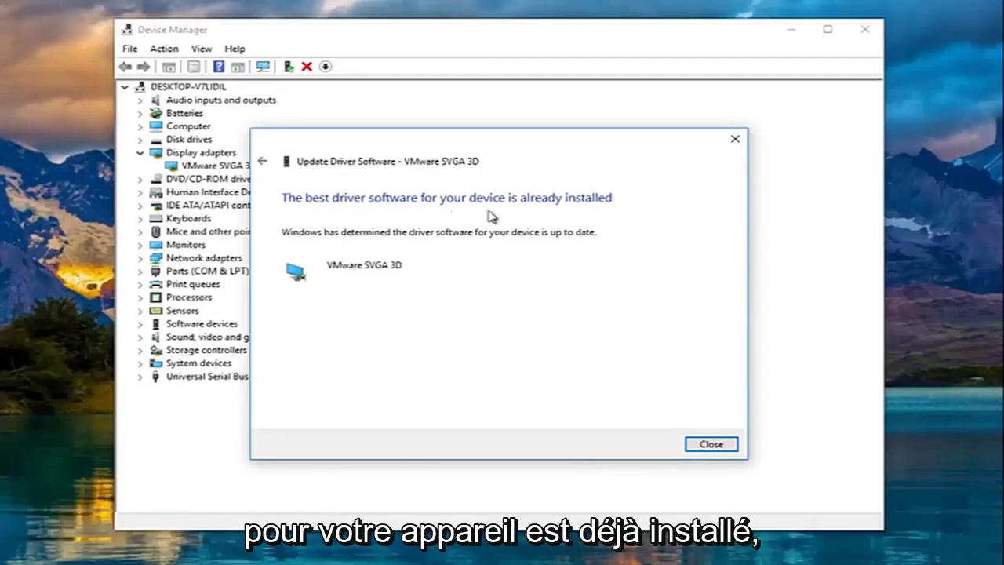
{"action": "left_click", "coordinate": [715, 445]}
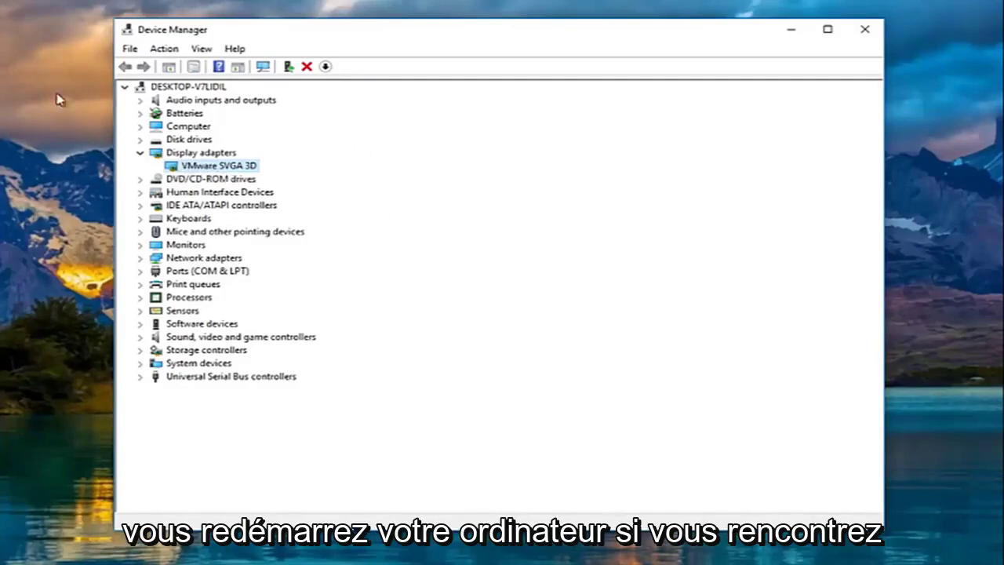
Open the properties of the VMware SVGA 3D adapter and view its driver information
{"action": "right_click", "coordinate": [213, 168]}
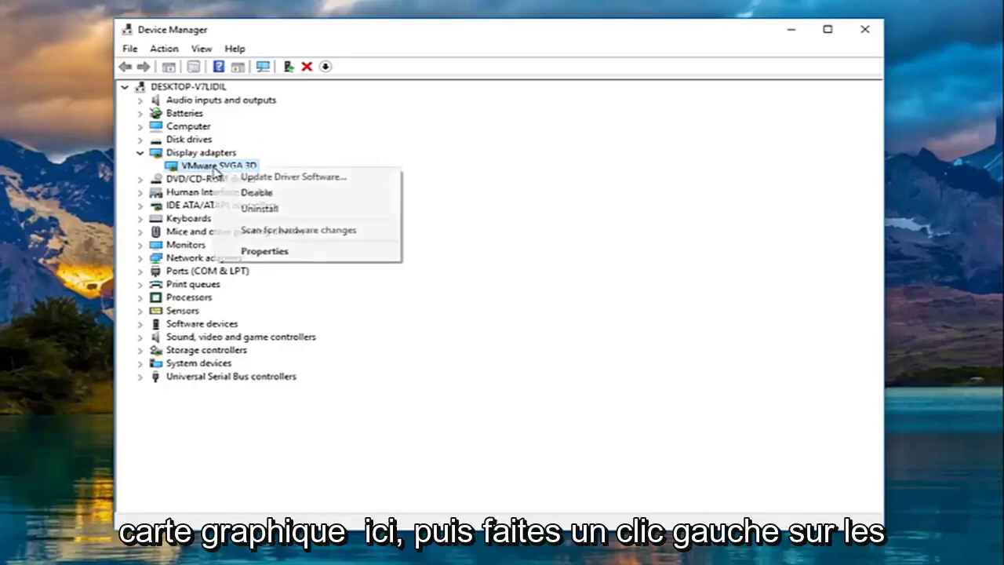
{"action": "left_click", "coordinate": [264, 251]}
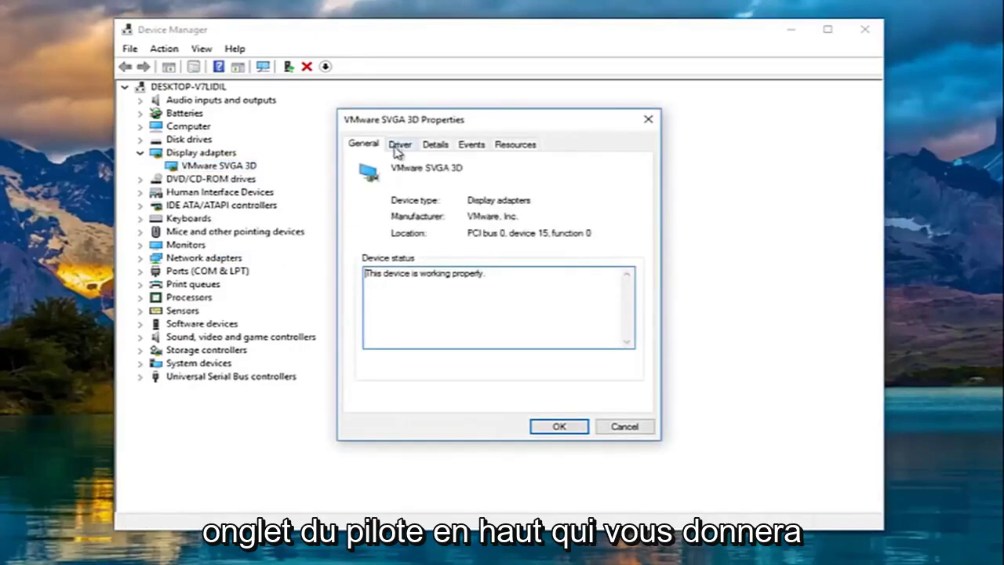
{"action": "left_click", "coordinate": [402, 147]}
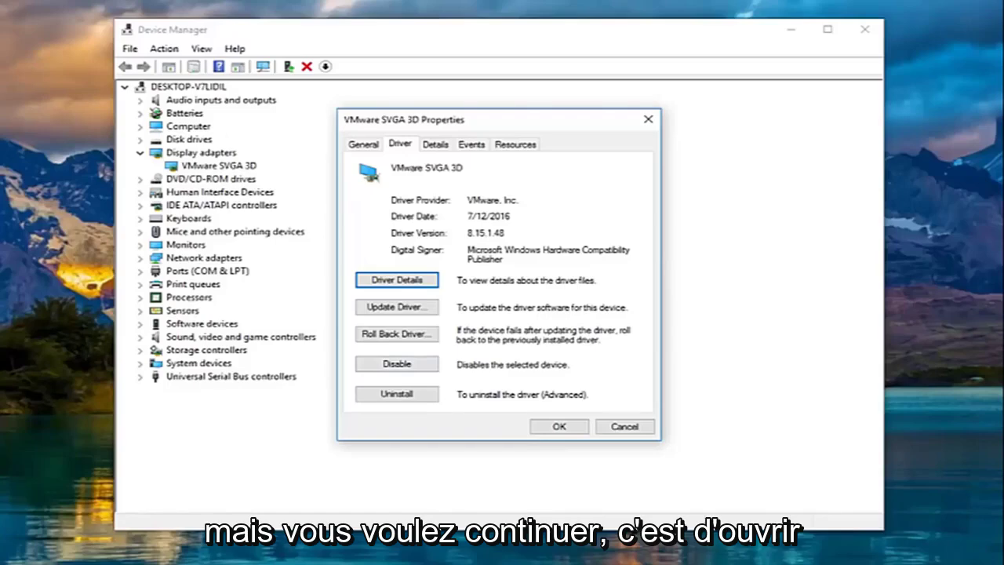
Switch to Microsoft Edge, load google.com and maximize the browser window
{"action": "key", "text": "super"}
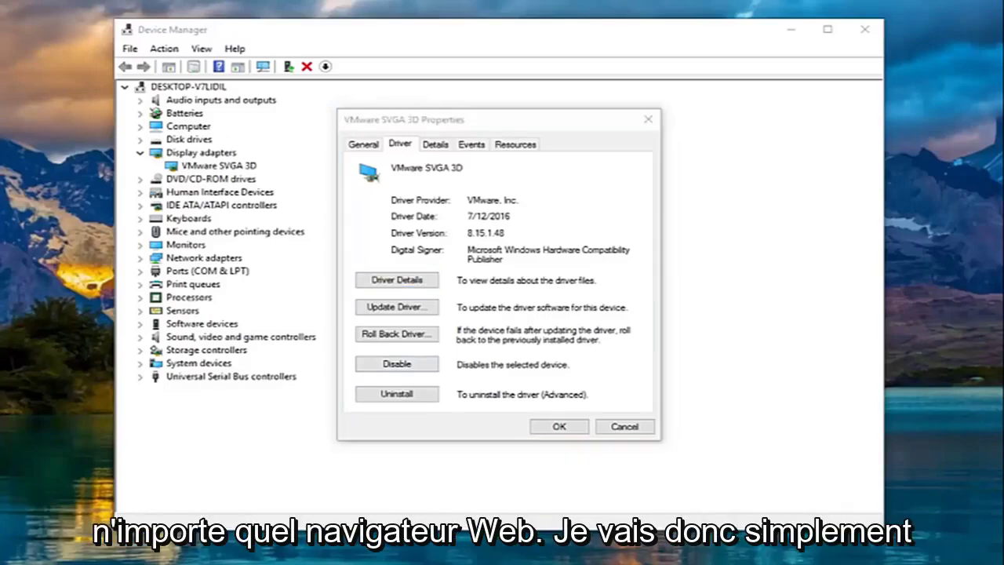
{"action": "key", "text": "Return"}
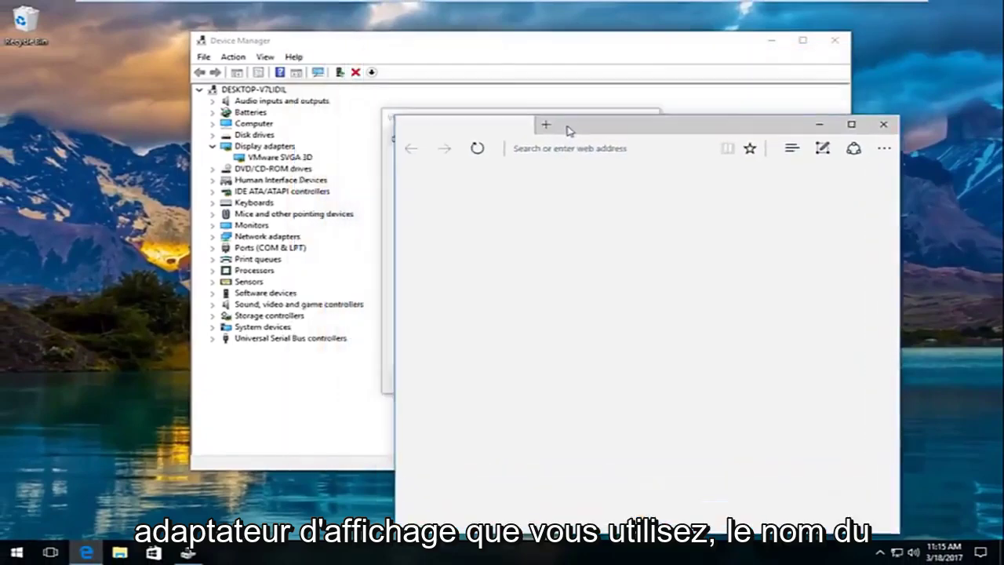
{"action": "left_click_drag", "start_coordinate": [569, 130], "coordinate": [753, 169]}
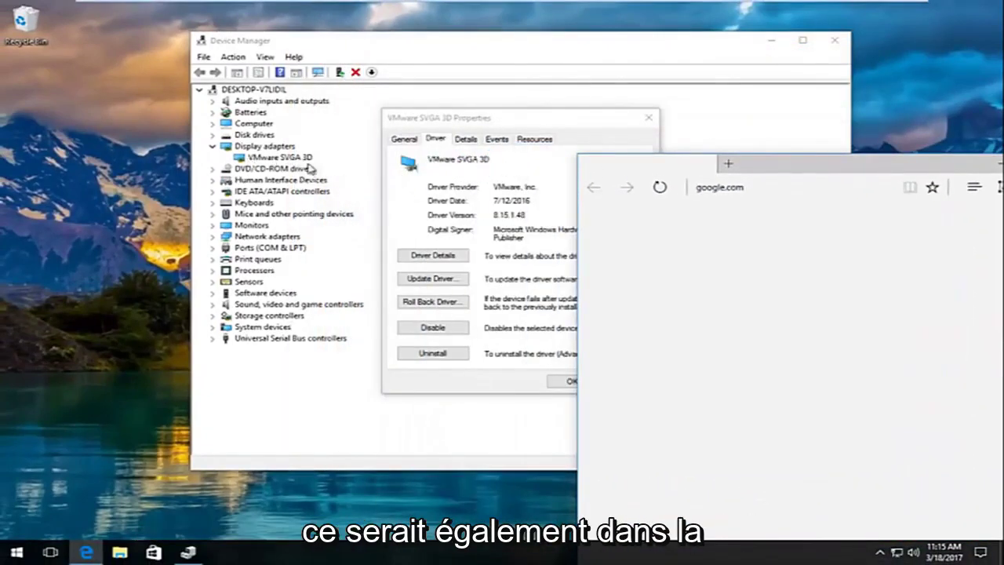
{"action": "left_click_drag", "start_coordinate": [814, 173], "coordinate": [812, 178]}
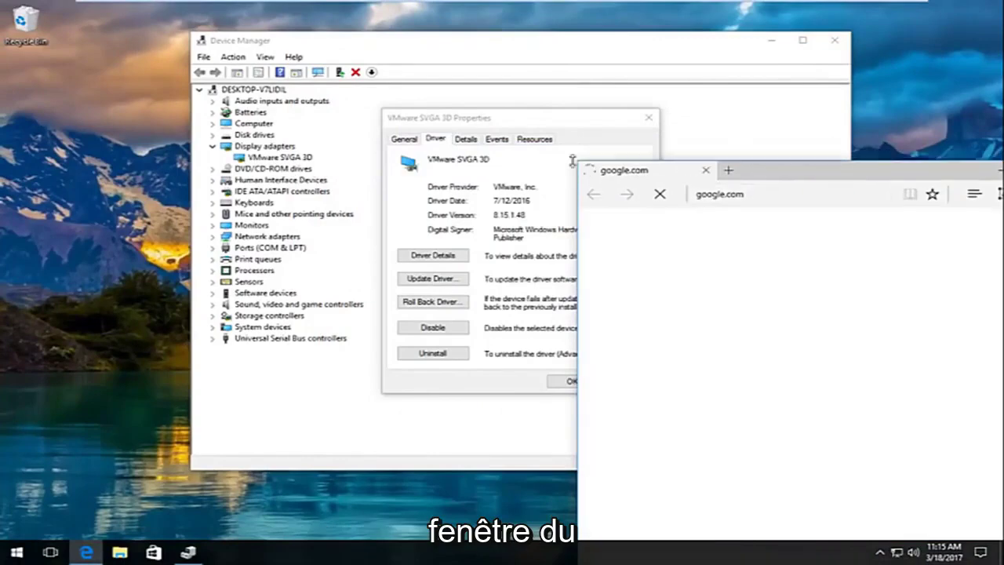
{"action": "left_click_drag", "start_coordinate": [611, 182], "coordinate": [563, 5]}
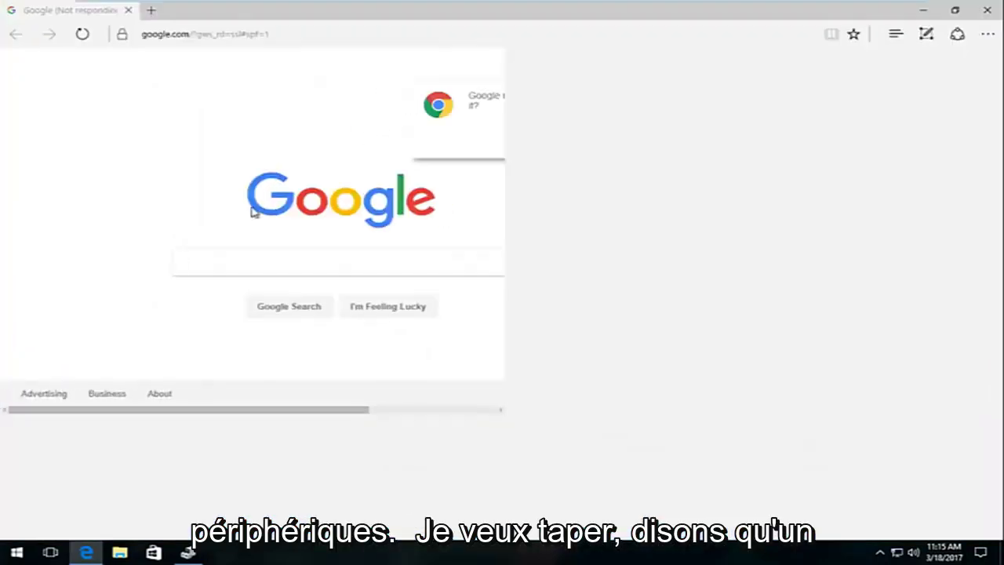
Search Google for "nvidia drivers" and open the "Drivers - Download NVIDIA Drivers" result
{"action": "left_click", "coordinate": [210, 254]}
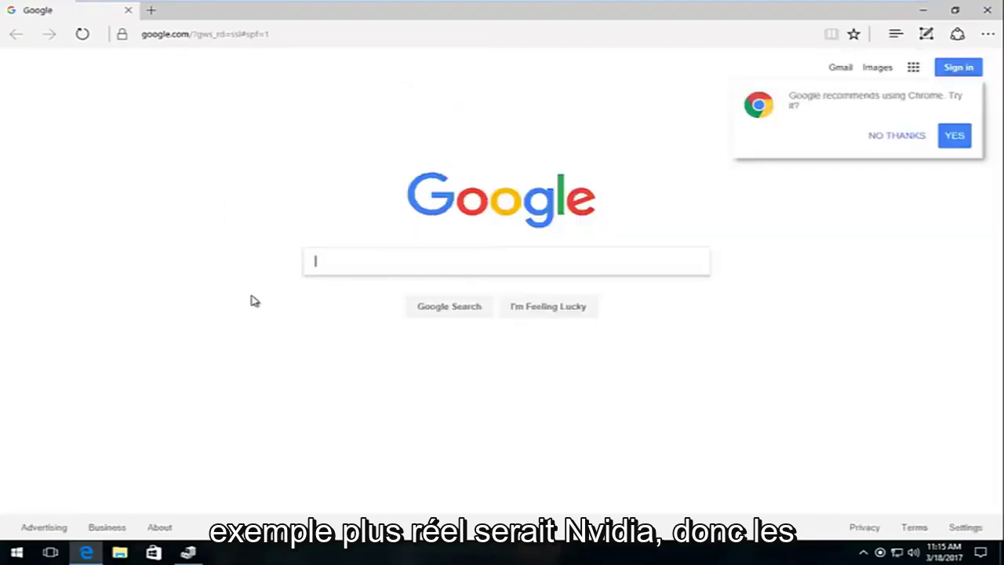
{"action": "type", "text": "nvidia"}
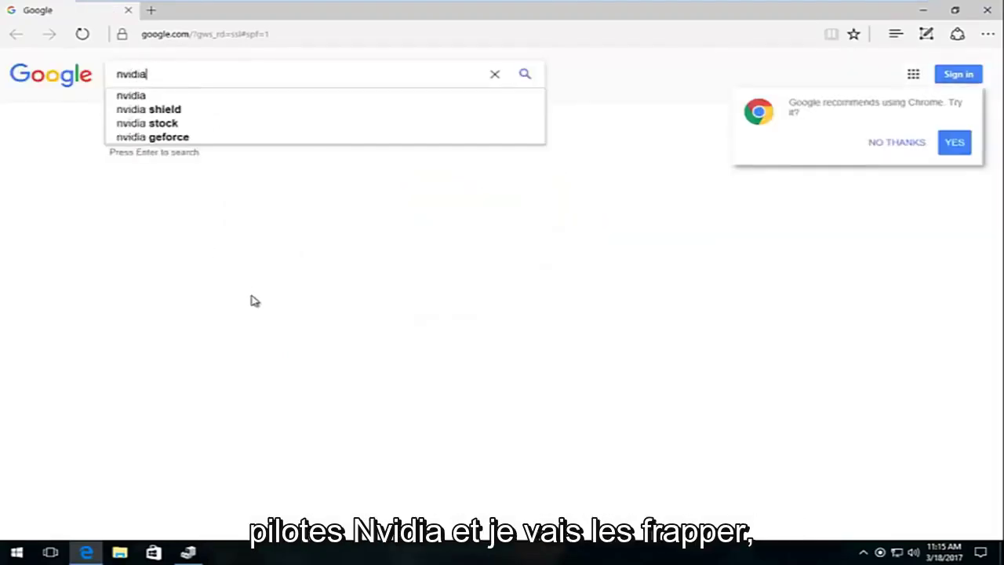
{"action": "type", "text": " drivers"}
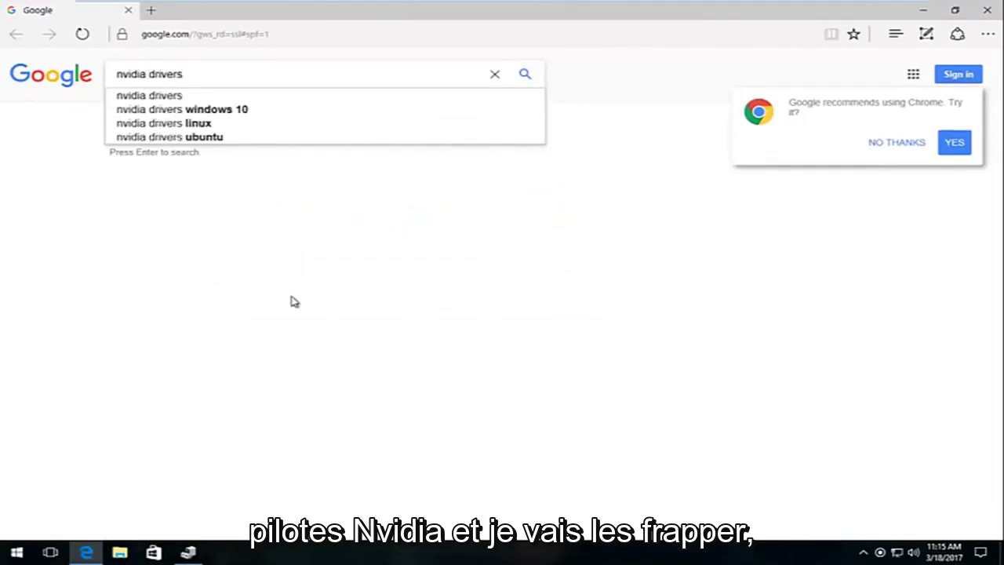
{"action": "left_click", "coordinate": [519, 77]}
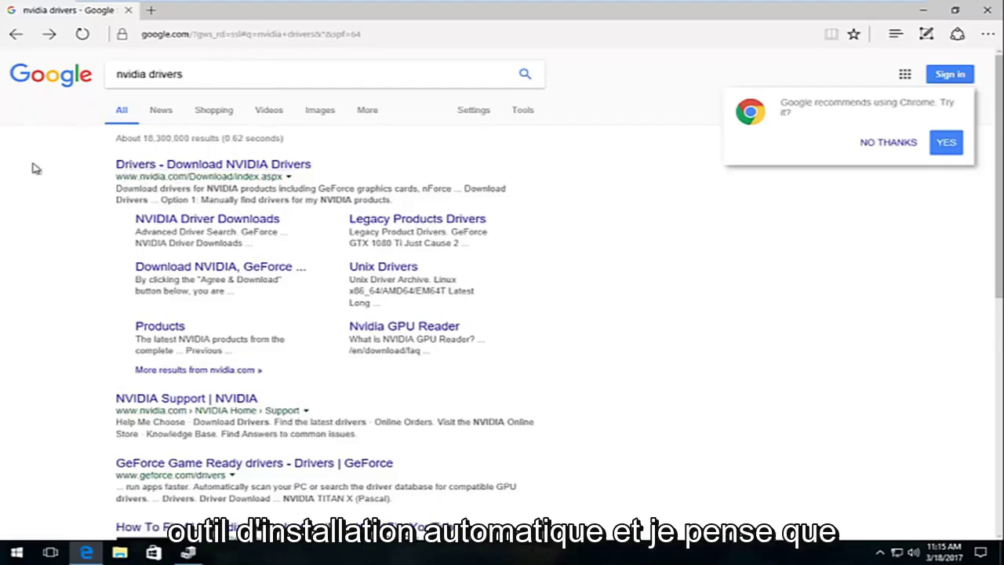
{"action": "left_click", "coordinate": [185, 164]}
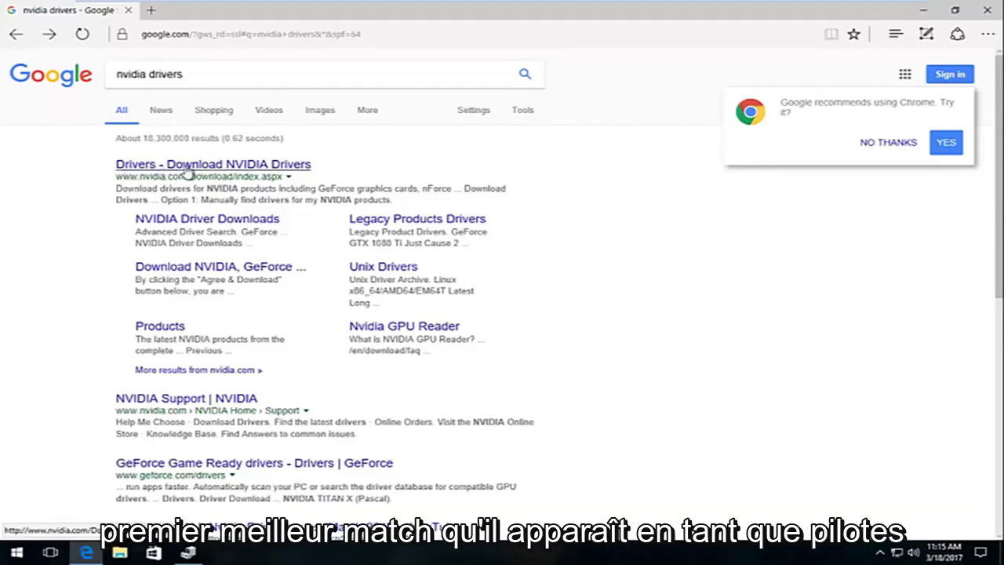
{"action": "left_click", "coordinate": [186, 170]}
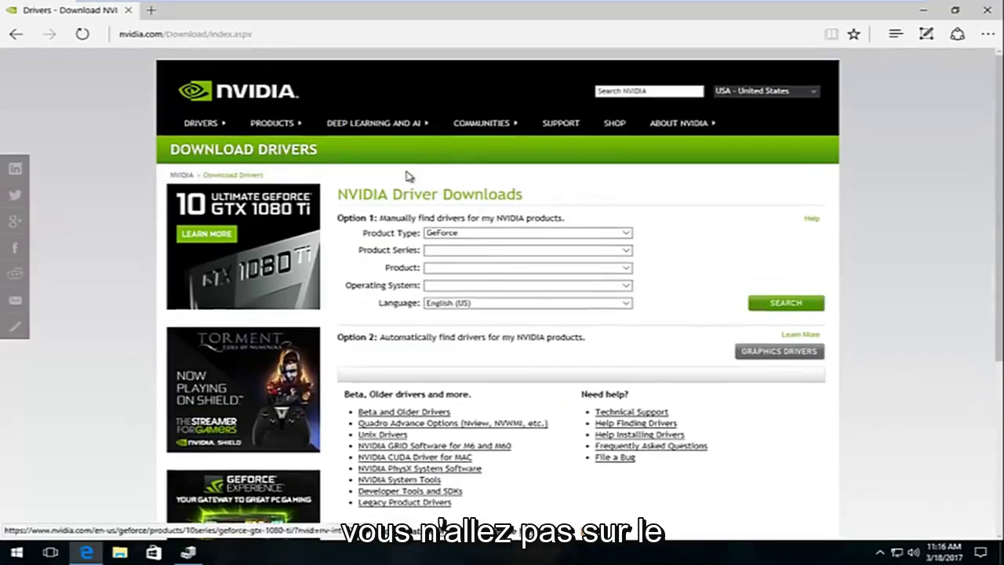
Start the automatic graphics driver scan under Option 2 and return to the NVIDIA Driver Downloads page
{"action": "scroll", "coordinate": [453, 198], "scroll_direction": "down", "scroll_amount": 2}
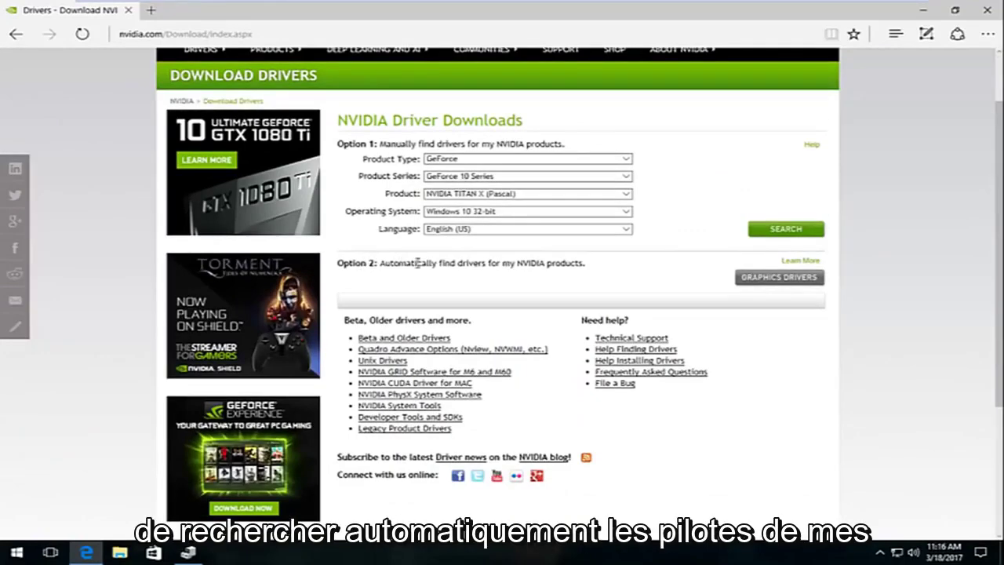
{"action": "left_click", "coordinate": [766, 280]}
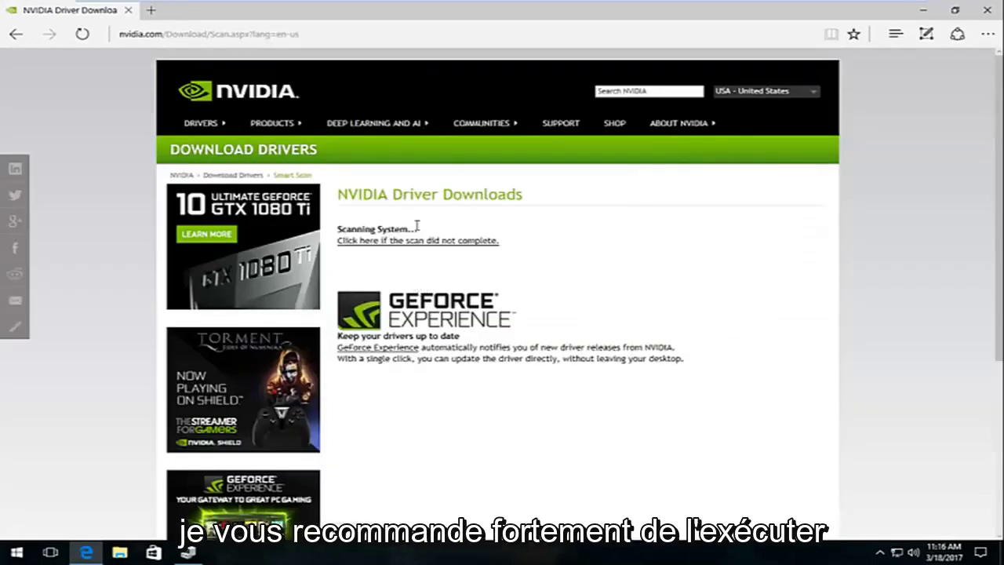
{"action": "left_click", "coordinate": [16, 34]}
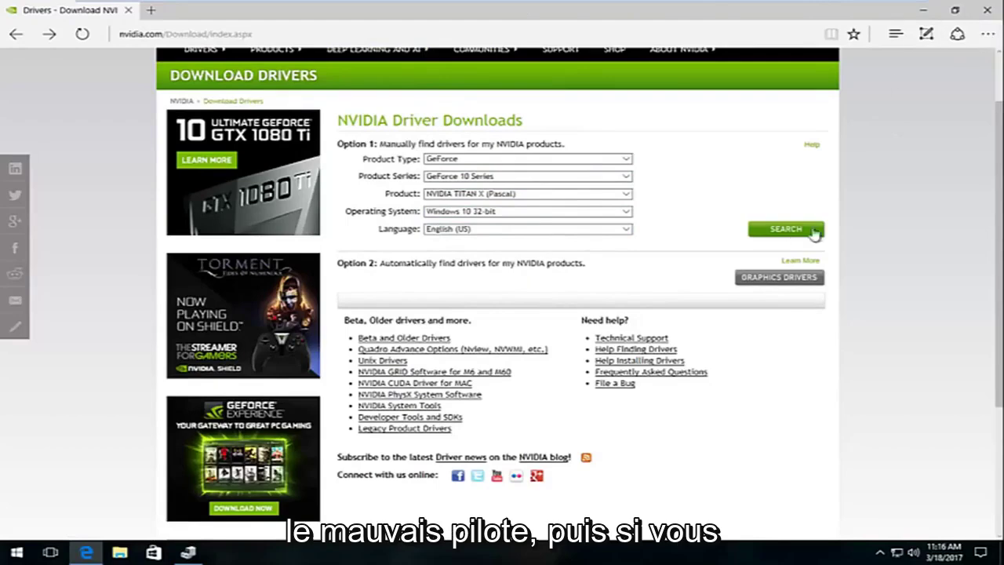
Close the browser and the VMware SVGA 3D properties dialog
{"action": "left_click", "coordinate": [981, 11]}
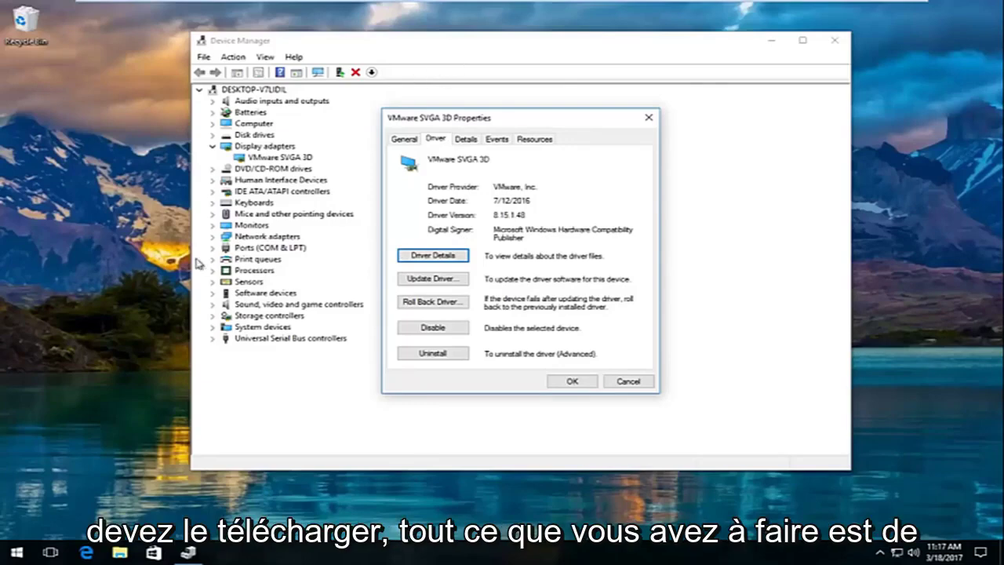
{"action": "left_click", "coordinate": [649, 117]}
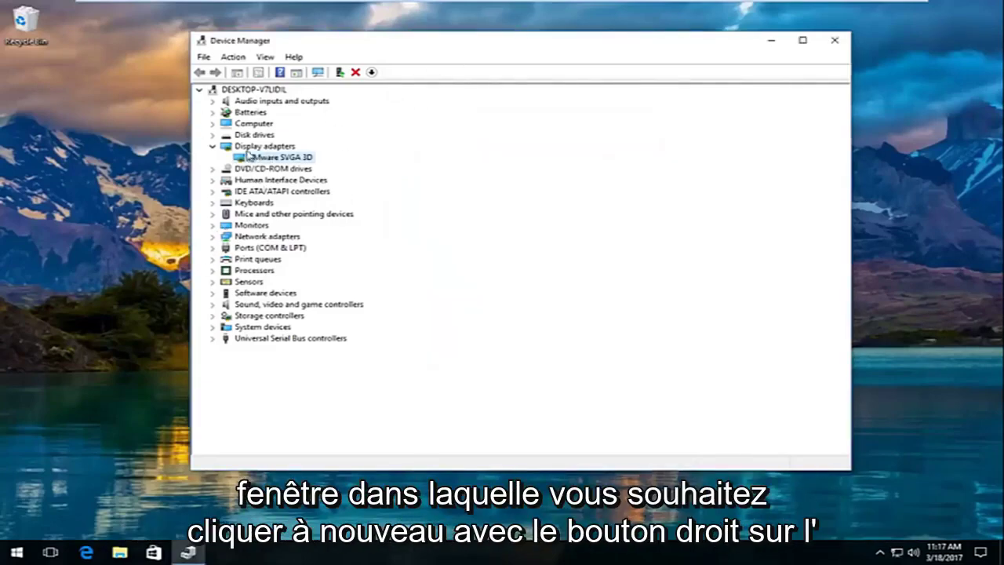
View the driver update search options for the VMware SVGA 3D display adapter and dismiss the wizard
{"action": "right_click", "coordinate": [250, 159]}
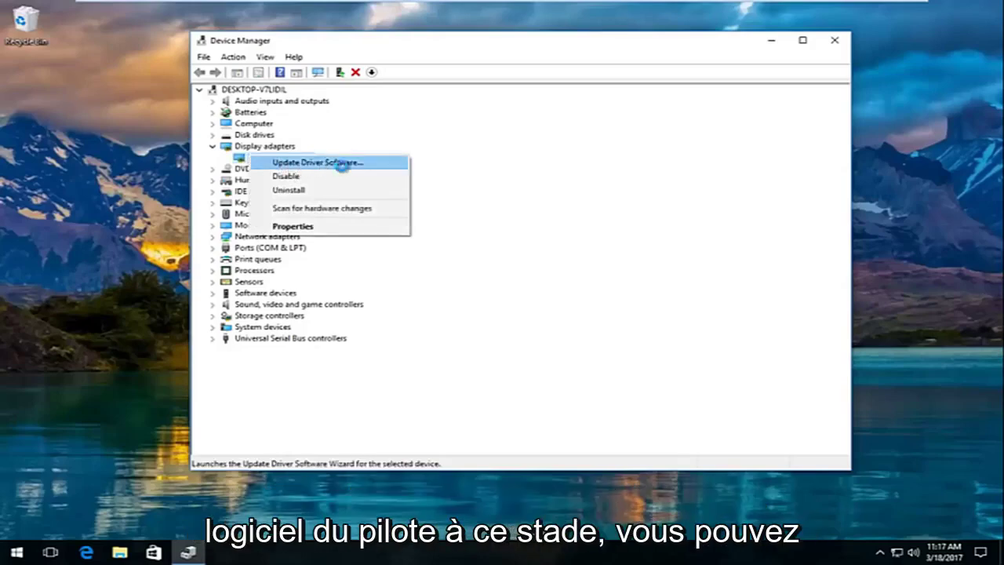
{"action": "left_click", "coordinate": [341, 164]}
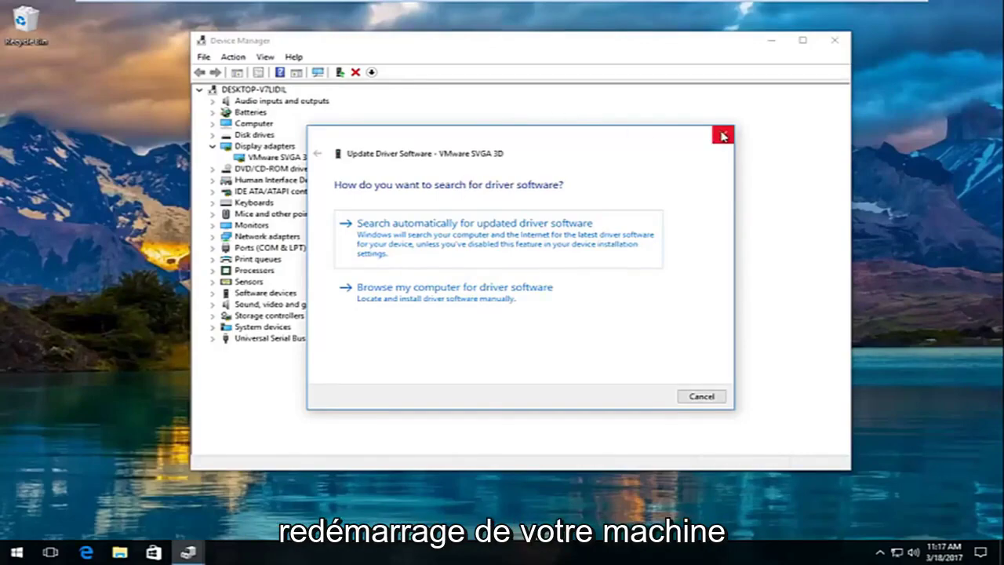
{"action": "left_click", "coordinate": [722, 136]}
Close Device Manager and restart the computer into the advanced startup options
{"action": "left_click", "coordinate": [832, 42]}
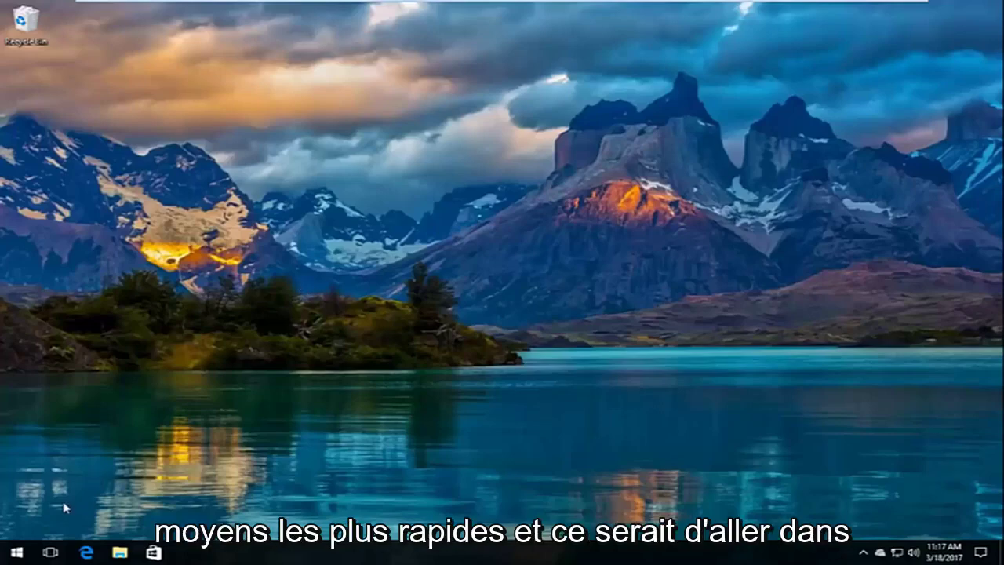
{"action": "left_click", "coordinate": [16, 551]}
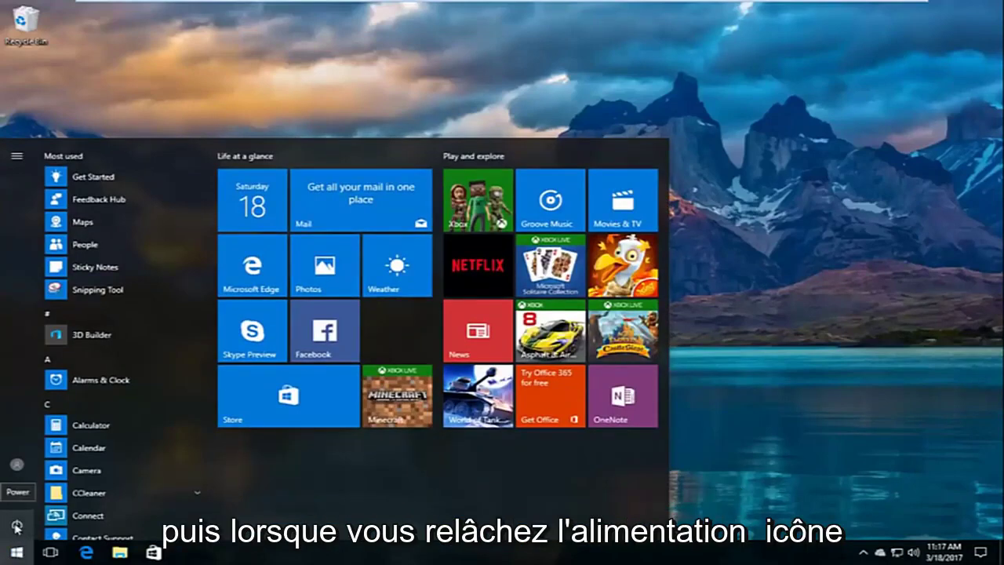
{"action": "left_click", "coordinate": [16, 527]}
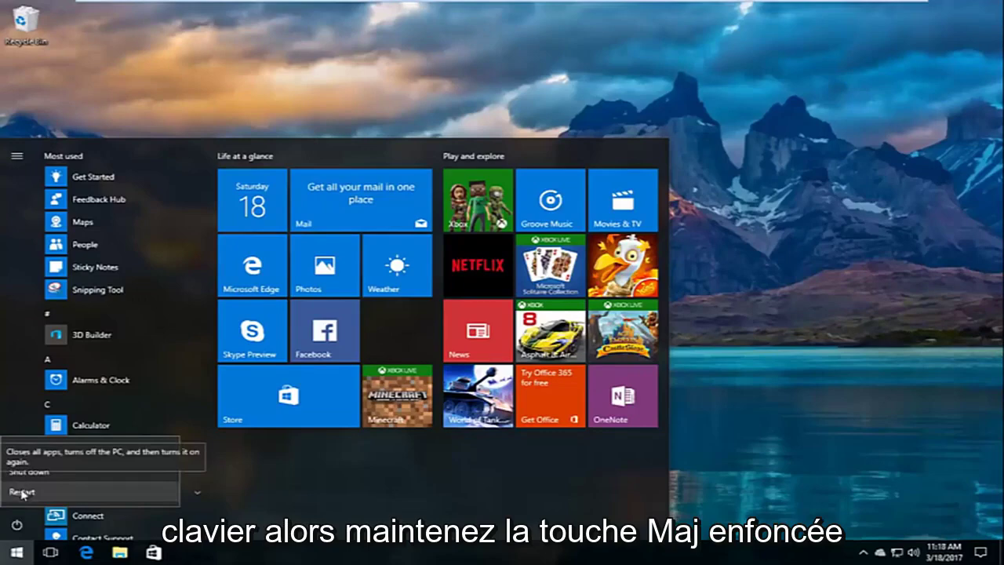
{"action": "left_click", "coordinate": [20, 492], "text": "shift"}
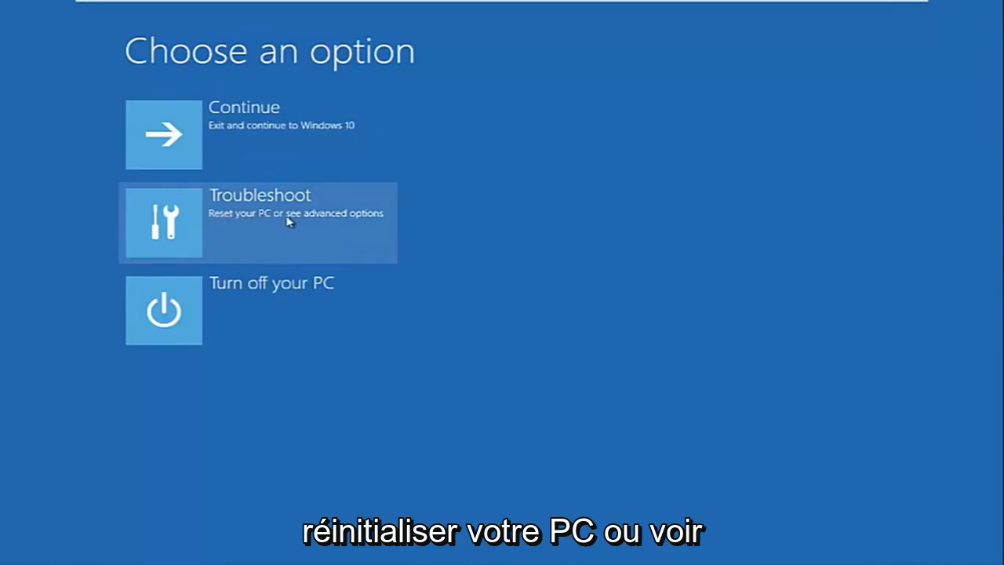
Go through the Troubleshoot advanced options to Startup Settings and enable Safe Mode with Networking
{"action": "left_click", "coordinate": [179, 222]}
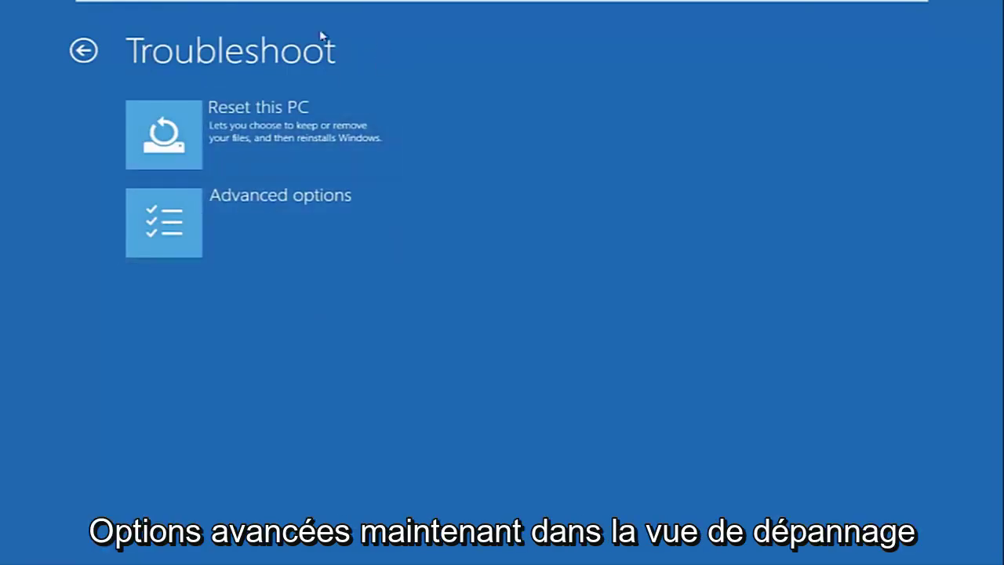
{"action": "left_click", "coordinate": [236, 222]}
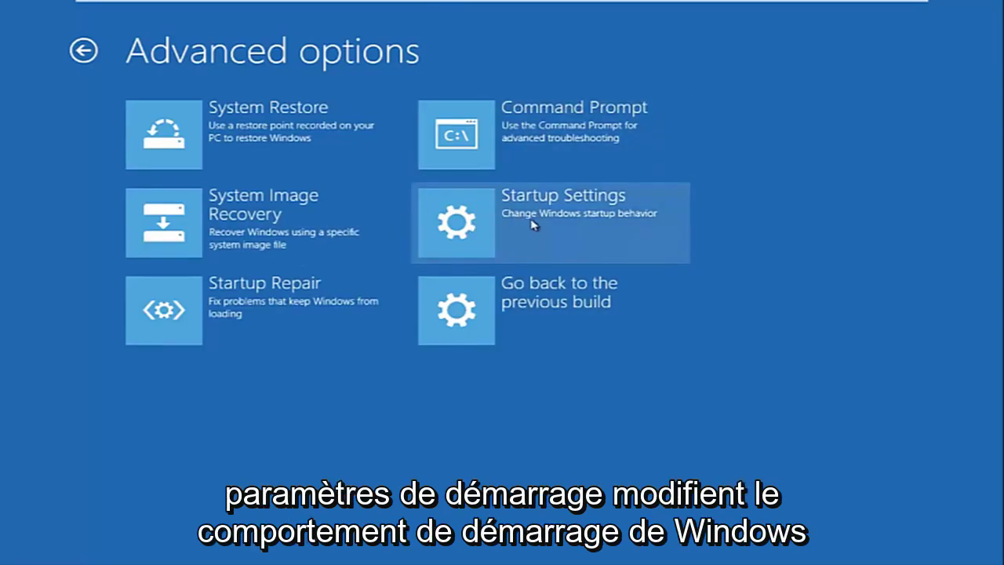
{"action": "left_click", "coordinate": [480, 217]}
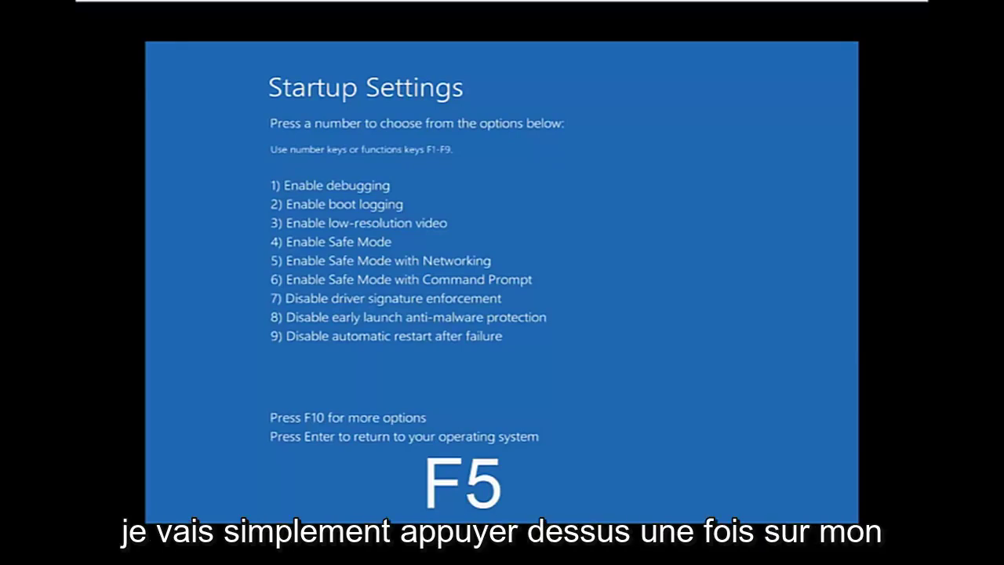
{"action": "key", "text": "F5"}
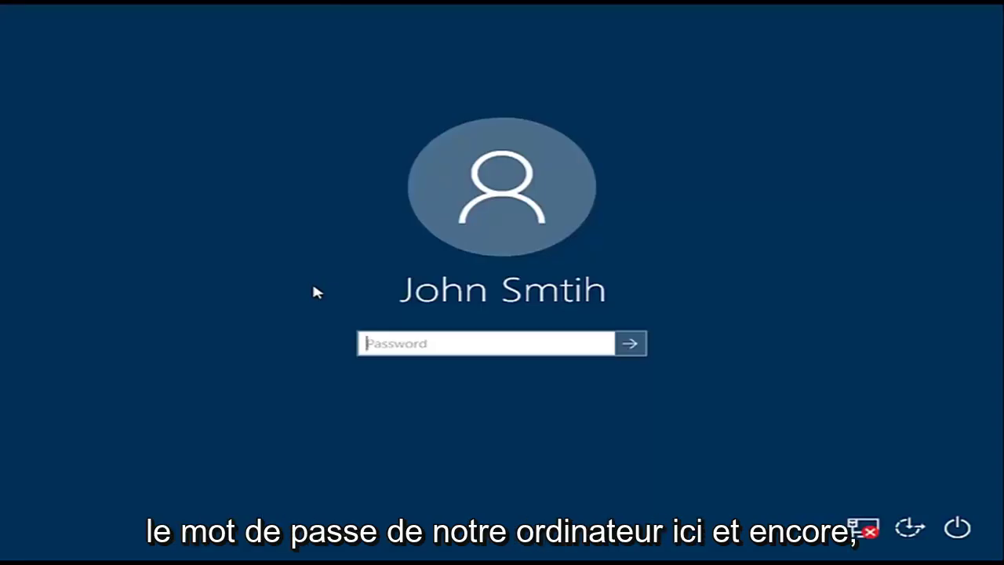
Sign in to Windows with the account password and dismiss the Microsoft Edge message
{"action": "type", "text": "********"}
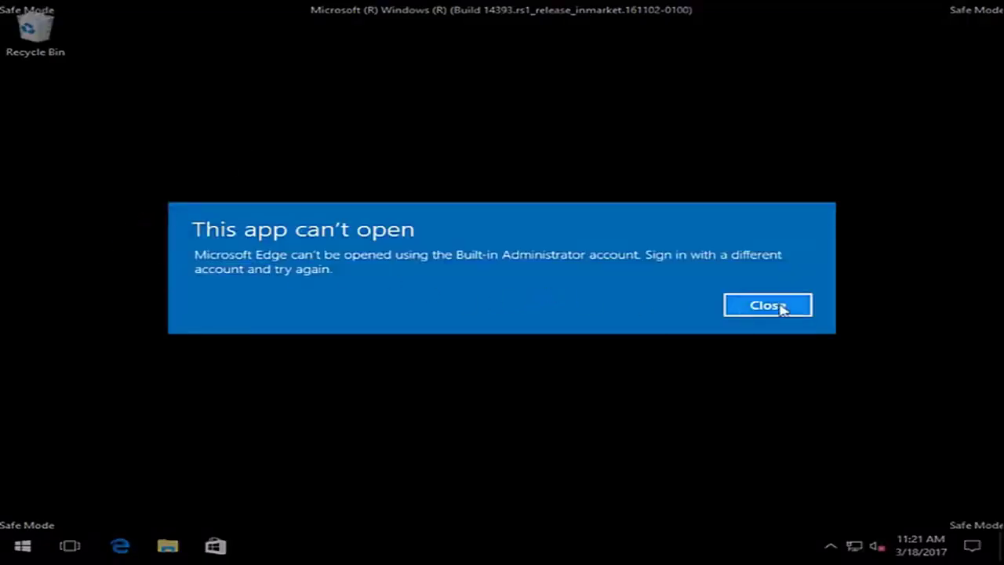
{"action": "left_click", "coordinate": [766, 305]}
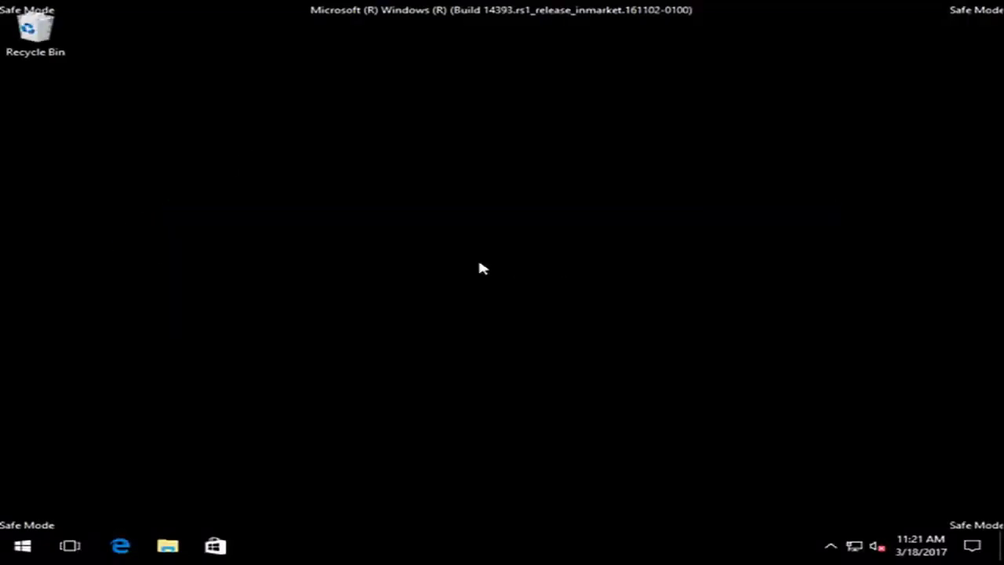
Search for "device manager", open Device Manager, collapse Monitors and expand the Display adapters category
{"action": "left_click", "coordinate": [28, 549]}
{"action": "type", "text": "device manager"}
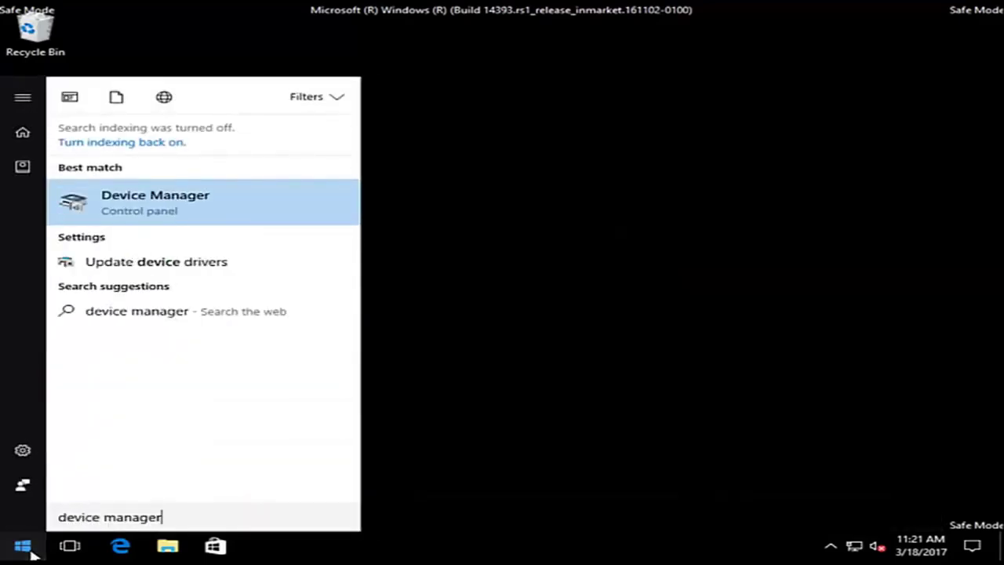
{"action": "left_click", "coordinate": [120, 197]}
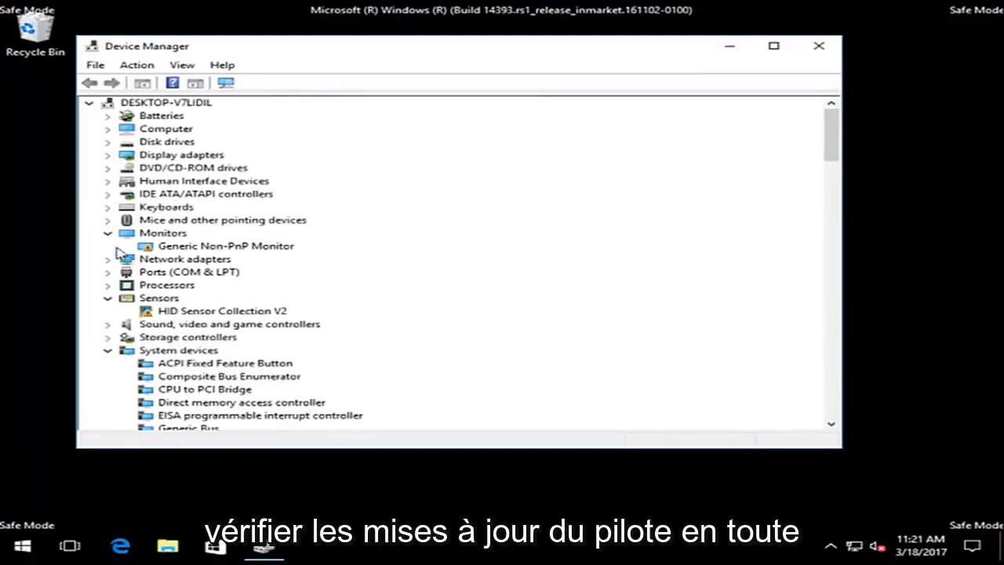
{"action": "left_click", "coordinate": [109, 232]}
{"action": "left_click", "coordinate": [108, 155]}
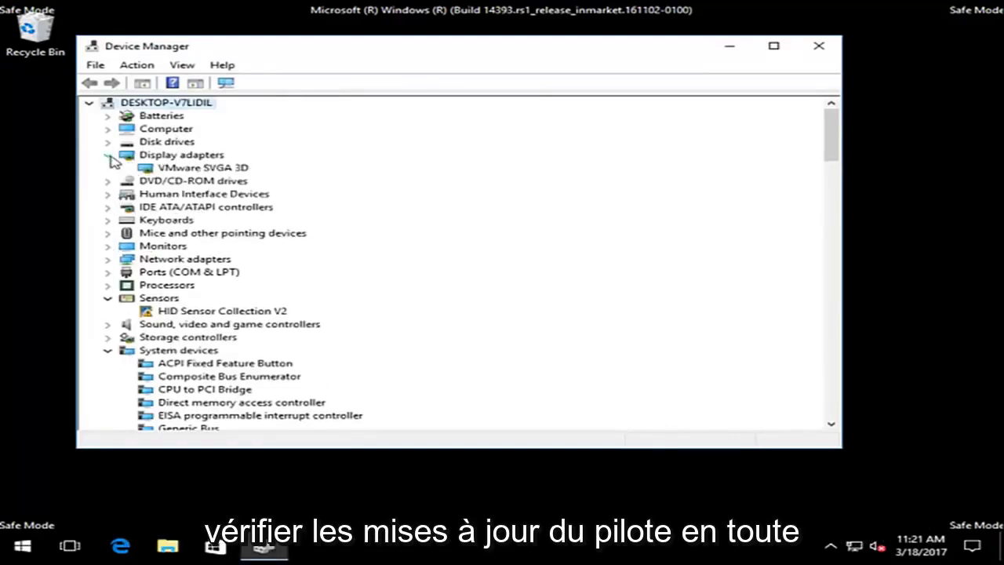
Run an automatic search for updated driver software for the VMware SVGA 3D display adapter
{"action": "right_click", "coordinate": [168, 168]}
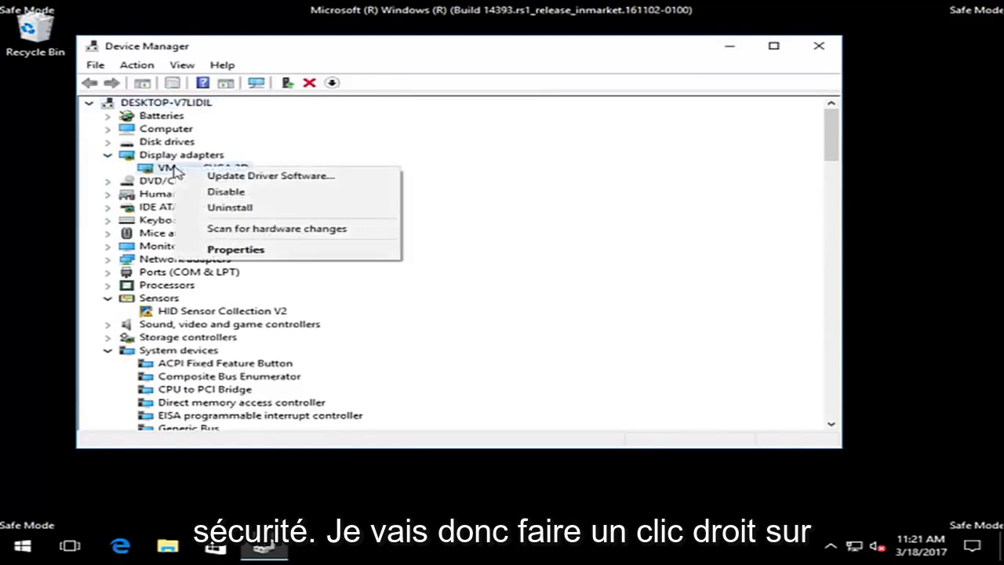
{"action": "left_click", "coordinate": [163, 169]}
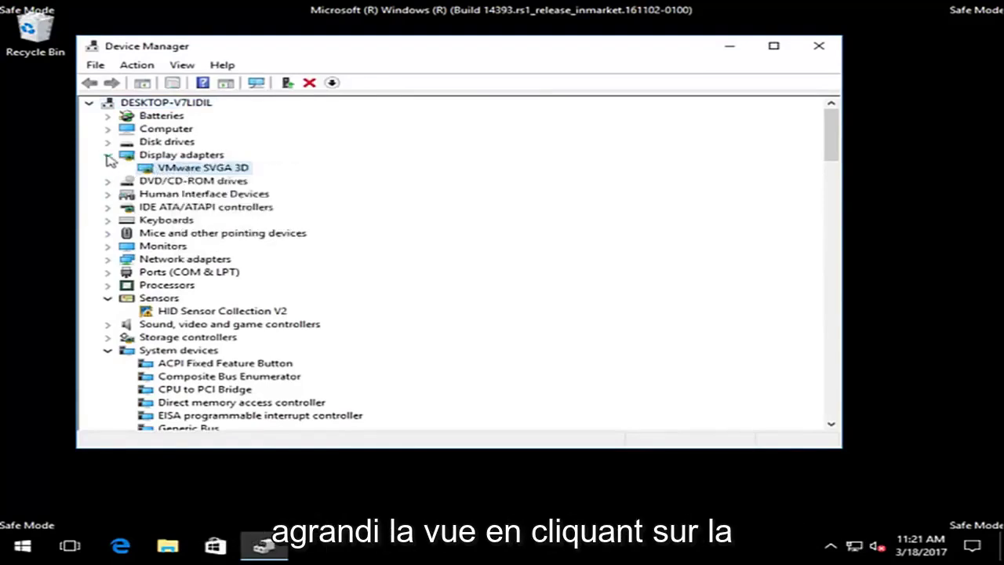
{"action": "right_click", "coordinate": [196, 167]}
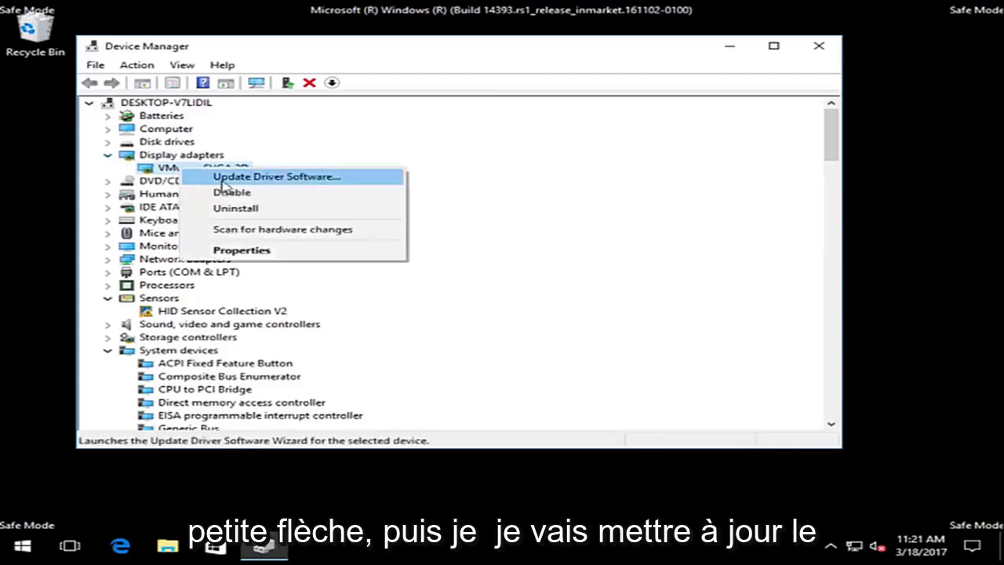
{"action": "left_click", "coordinate": [220, 177]}
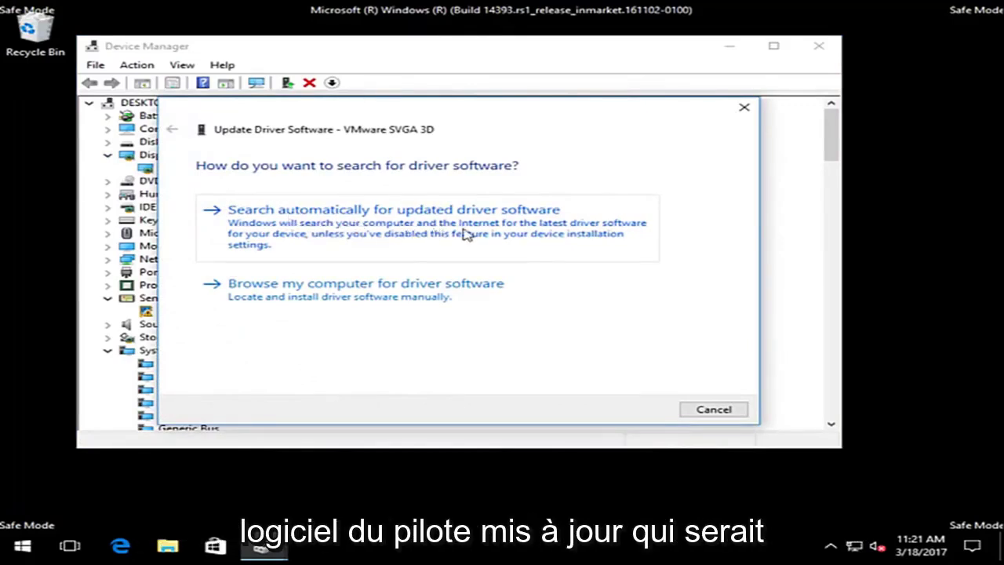
{"action": "left_click", "coordinate": [427, 228]}
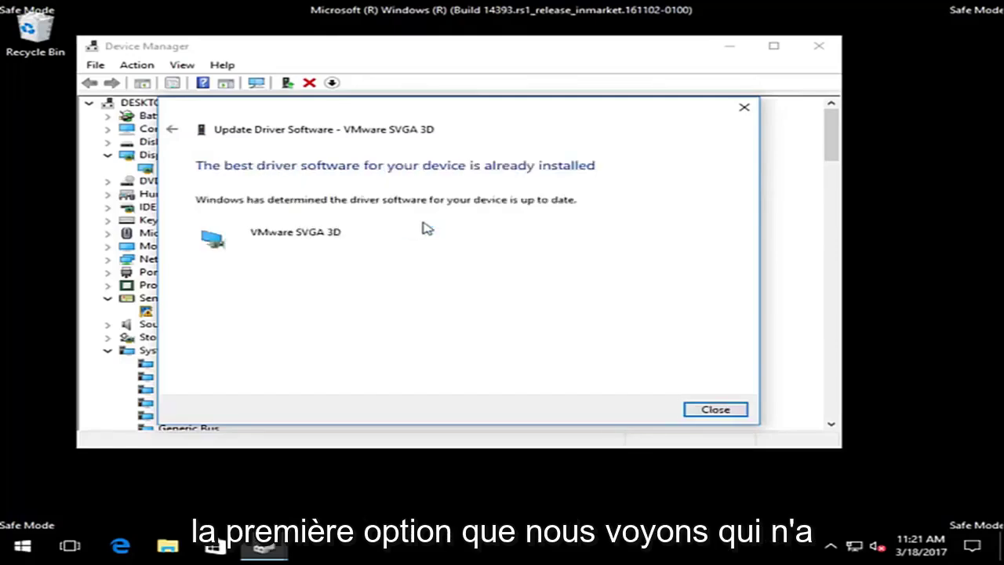
Return to the wizard's driver search options, then close the wizard and Device Manager
{"action": "left_click", "coordinate": [173, 131]}
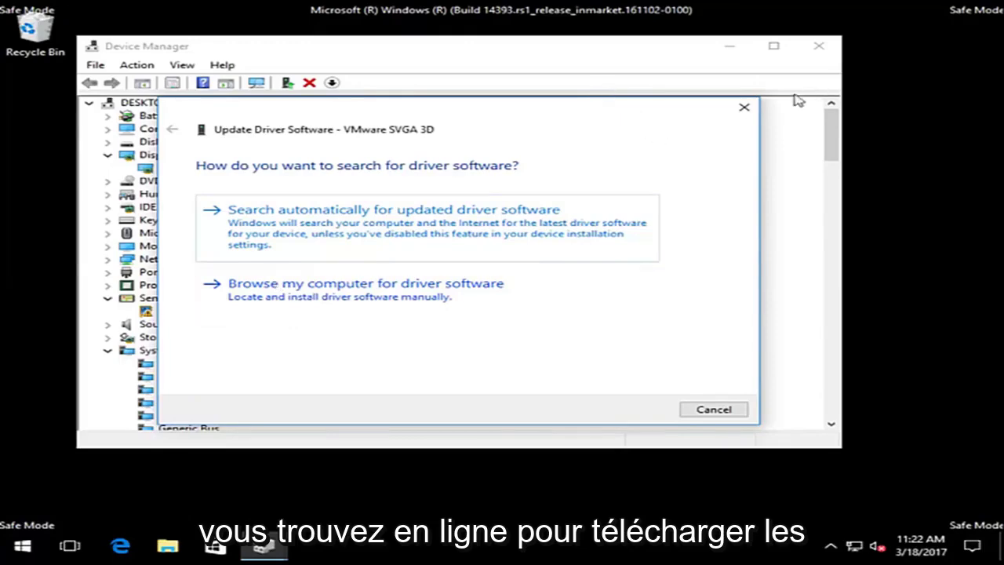
{"action": "left_click", "coordinate": [742, 110]}
{"action": "left_click", "coordinate": [815, 45]}
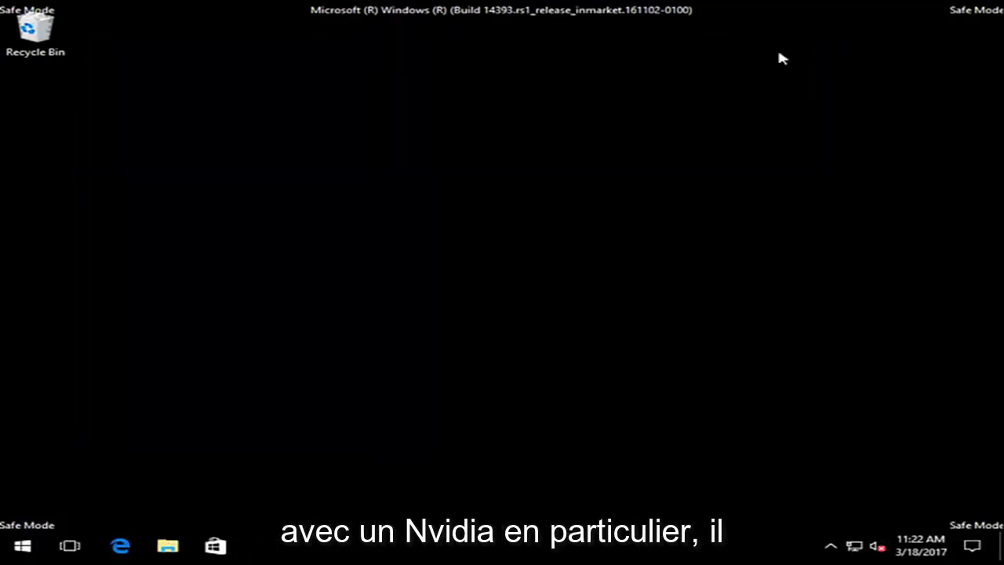